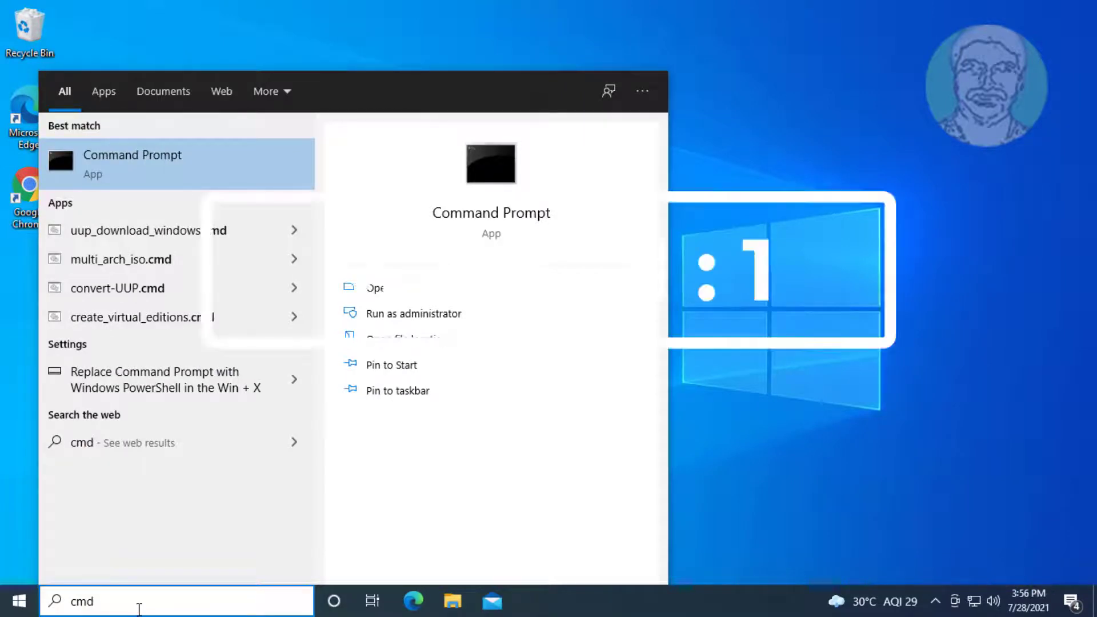
Run Command Prompt as administrator from the search results and accept the permission prompt.
{"action": "right_click", "coordinate": [175, 156]}
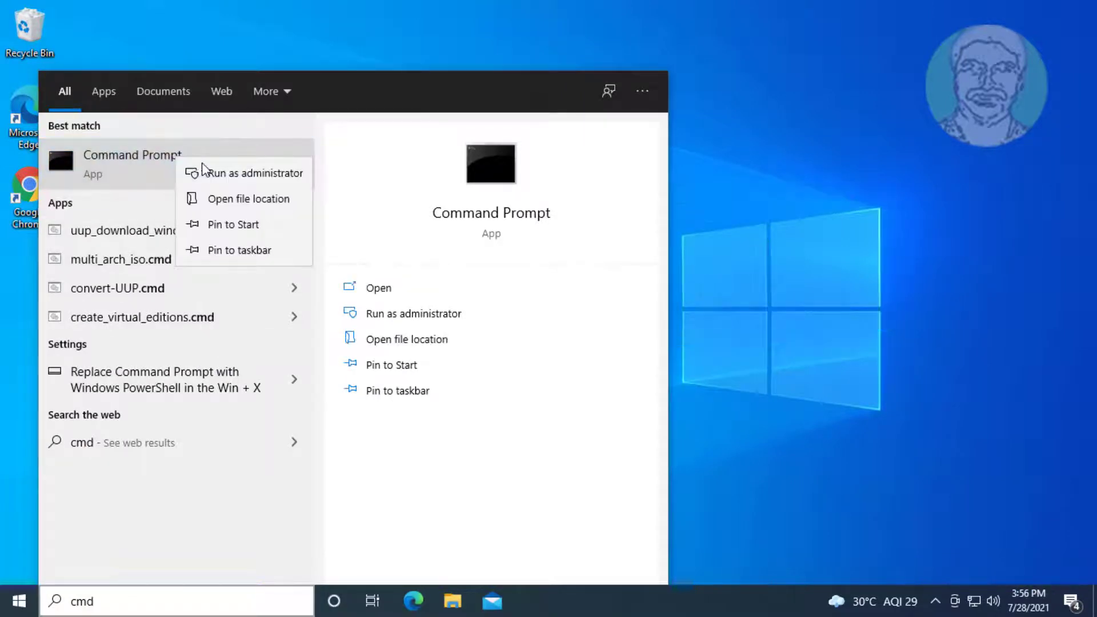
{"action": "left_click", "coordinate": [204, 177]}
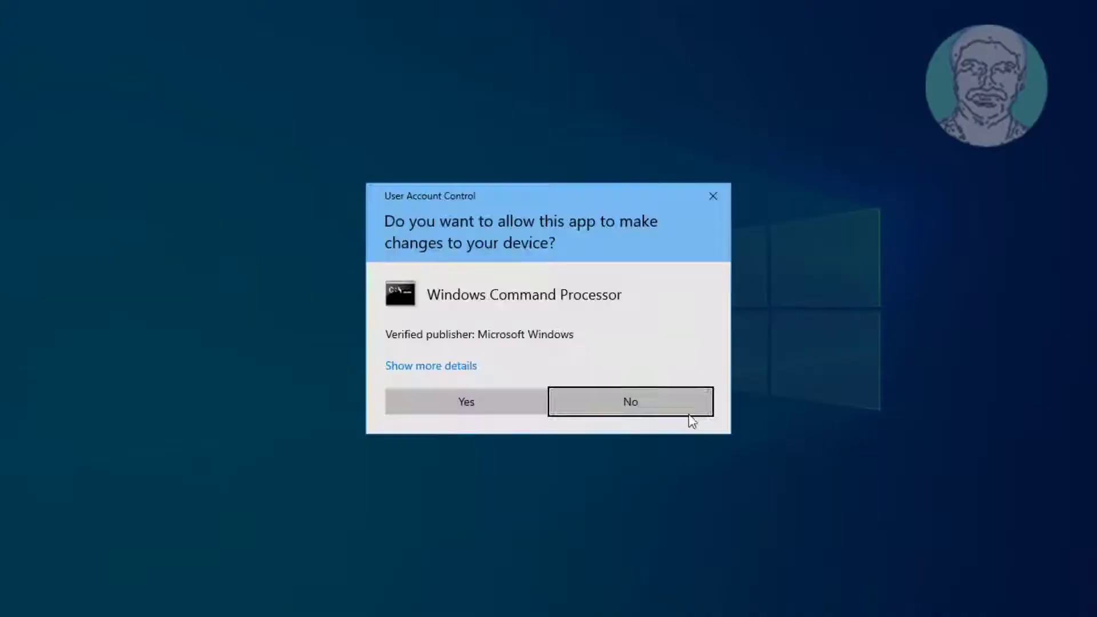
{"action": "left_click", "coordinate": [517, 410]}
Run sfc /scannow to find and repair corrupt system files.
{"action": "type", "text": "sfc /"}
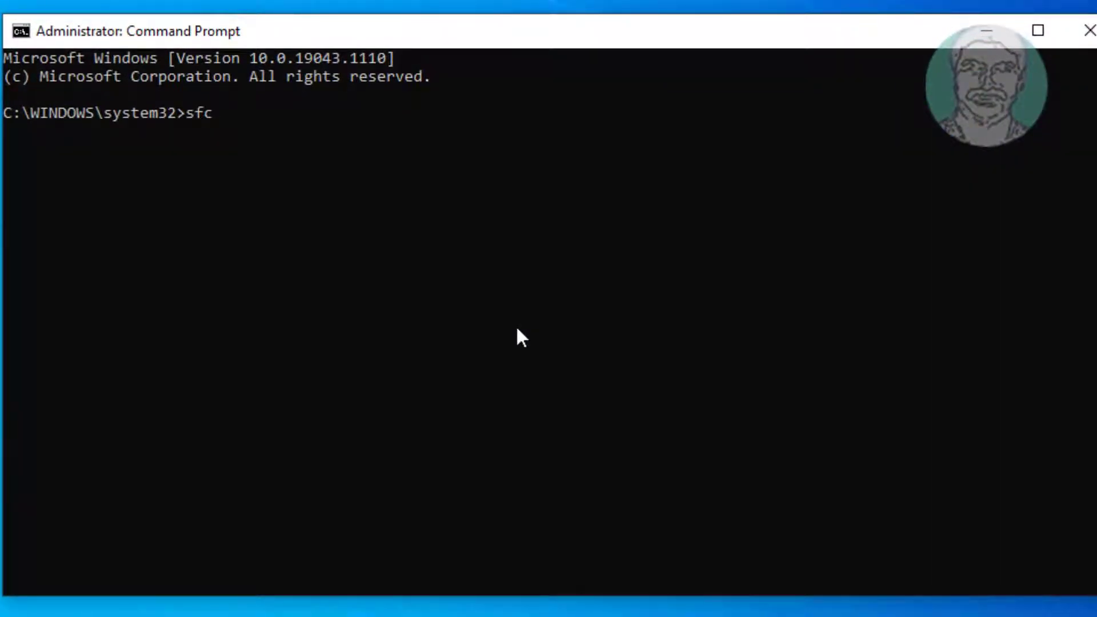
{"action": "type", "text": "scannow"}
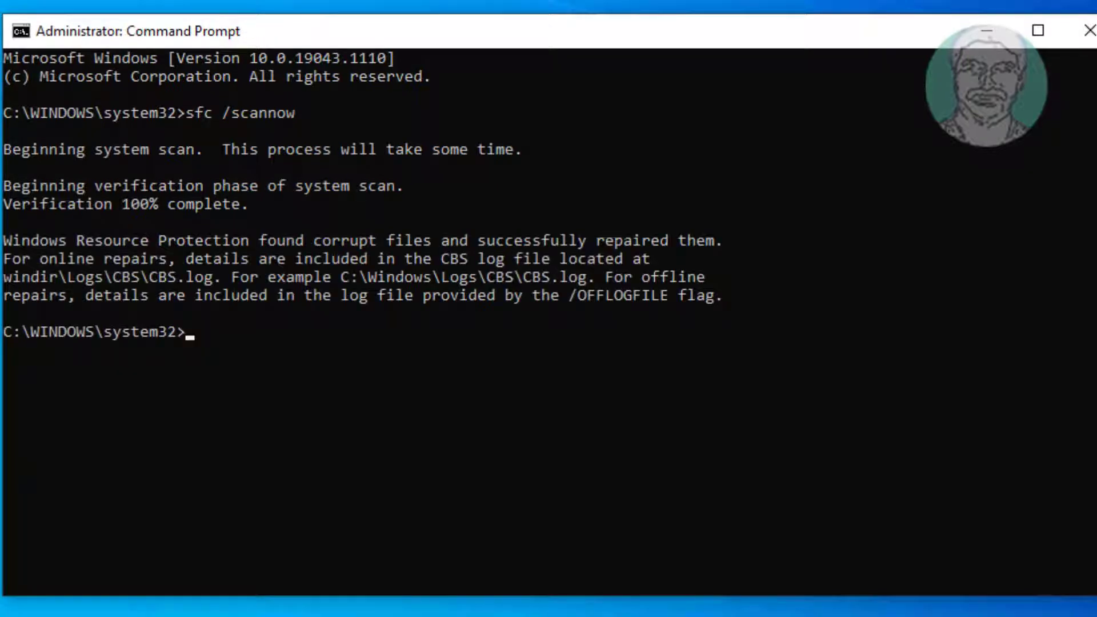
{"action": "type", "text": "dism.exe"}
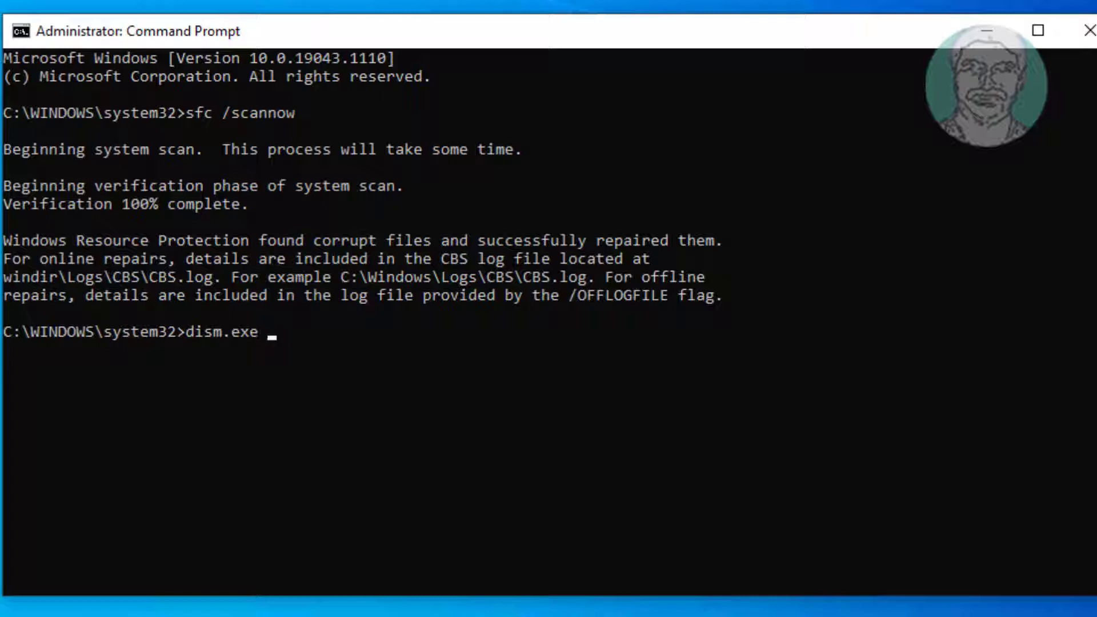
{"action": "type", "text": " /online /"}
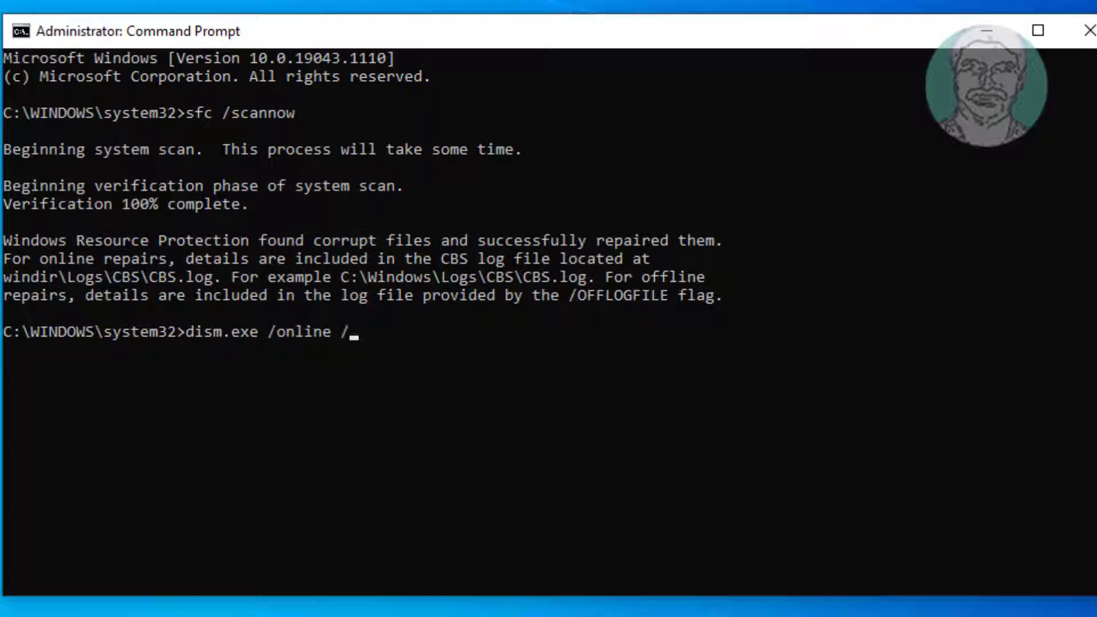
{"action": "type", "text": "cleanup-image "}
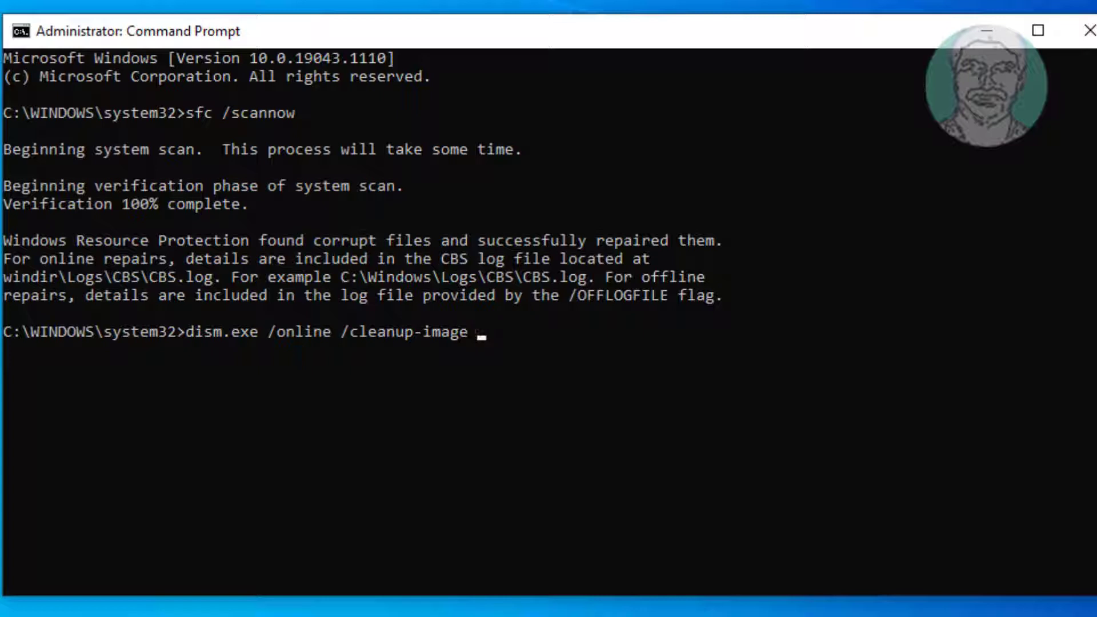
{"action": "type", "text": "/restorehealth"}
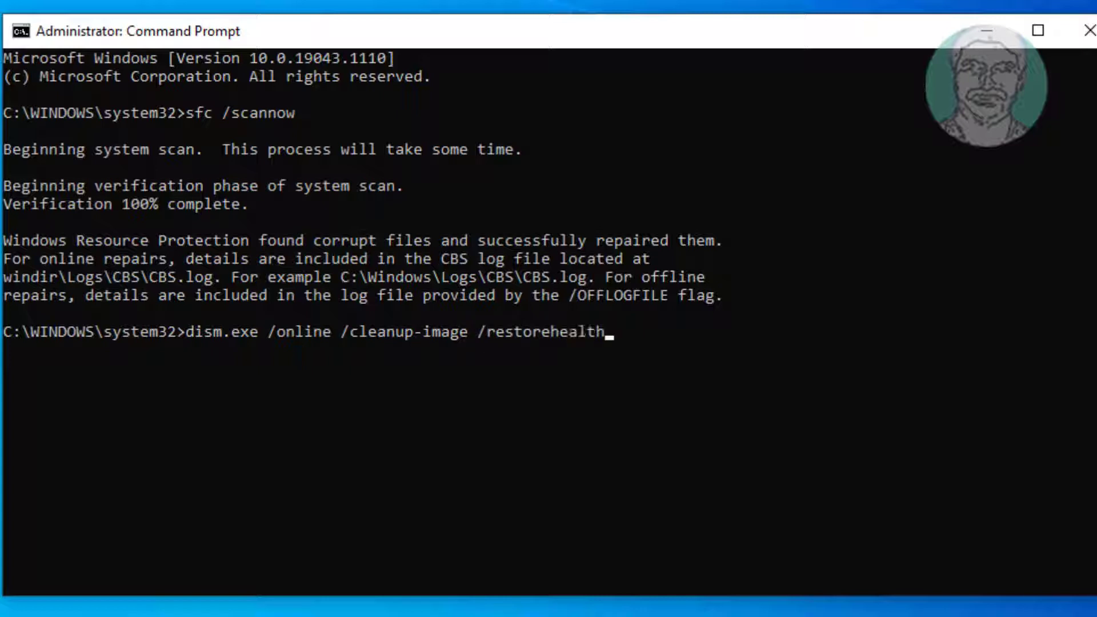
Run DISM /online /cleanup-image /restorehealth to completion, then exit Command Prompt.
{"action": "key", "text": "Return"}
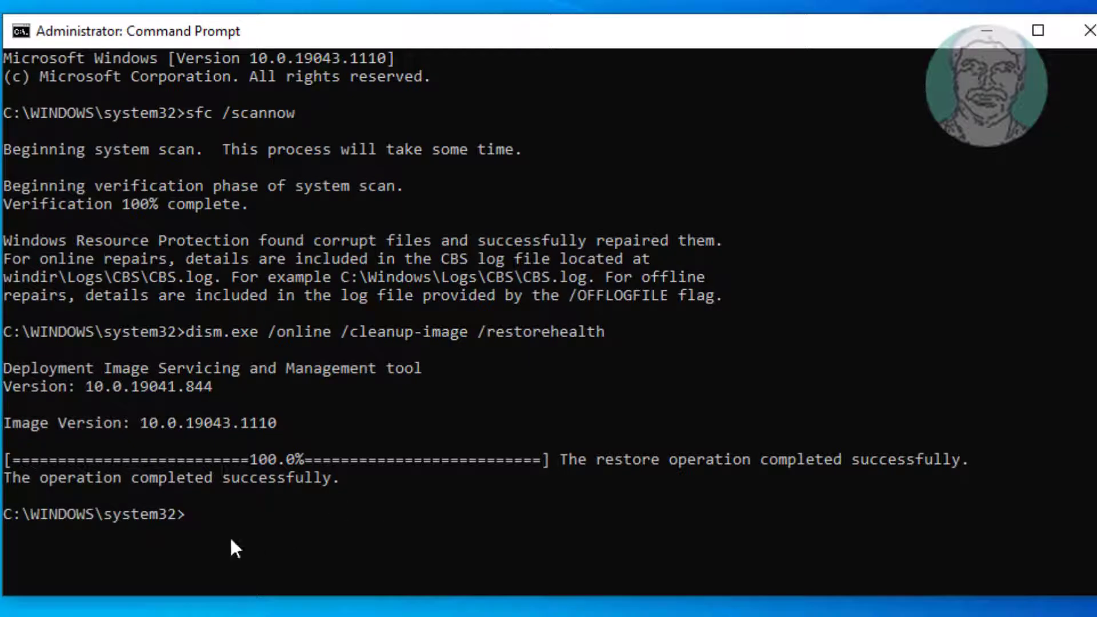
{"action": "type", "text": "exit"}
{"action": "key", "text": "Return"}
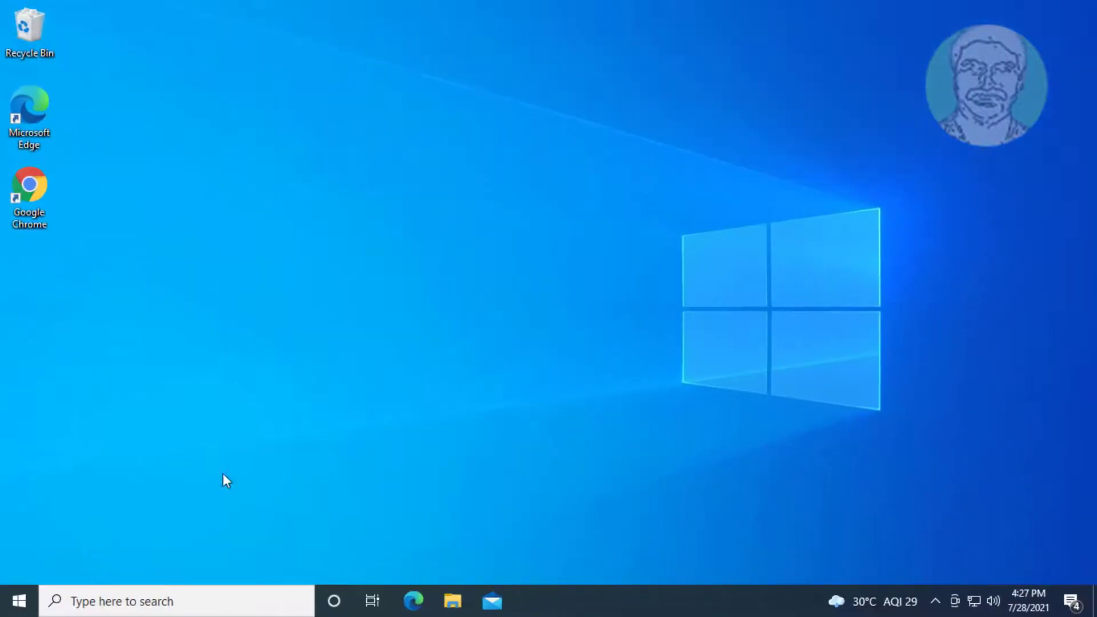
Restart the computer from the Start menu's Power options.
{"action": "left_click", "coordinate": [27, 609]}
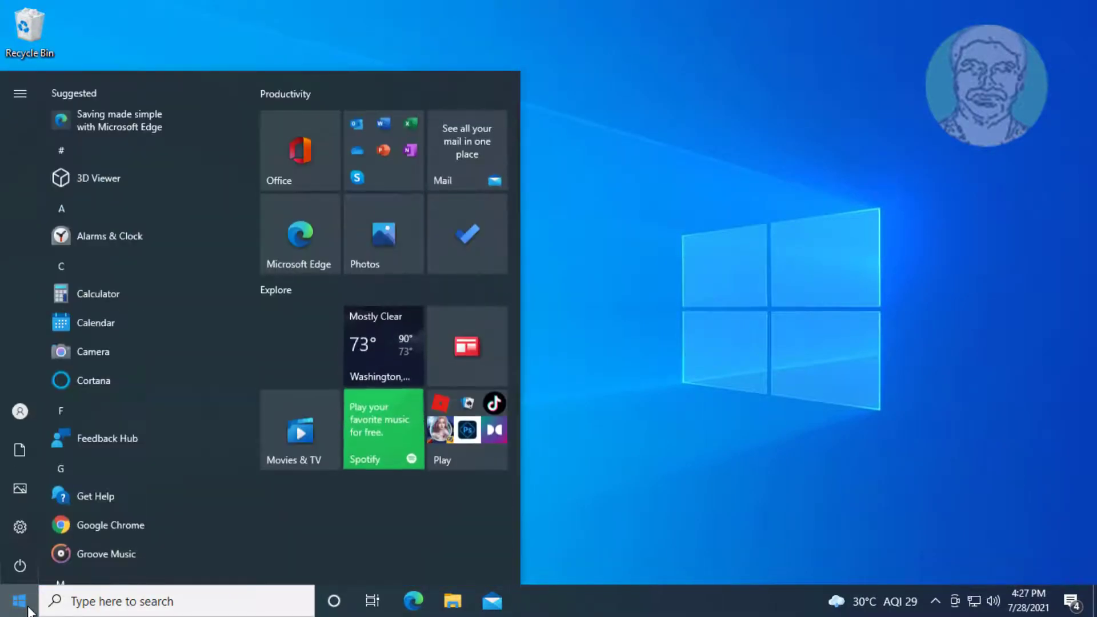
{"action": "left_click", "coordinate": [20, 566]}
{"action": "left_click", "coordinate": [53, 531]}
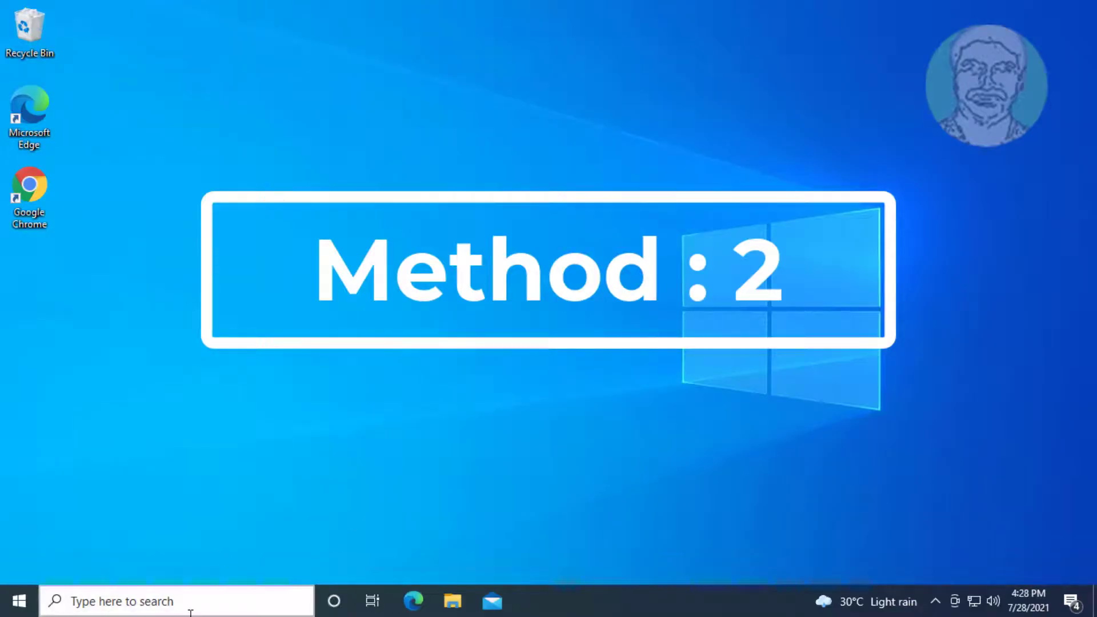
{"action": "left_click", "coordinate": [191, 609]}
Search for msconfig and open System Configuration.
{"action": "type", "text": "msconf"}
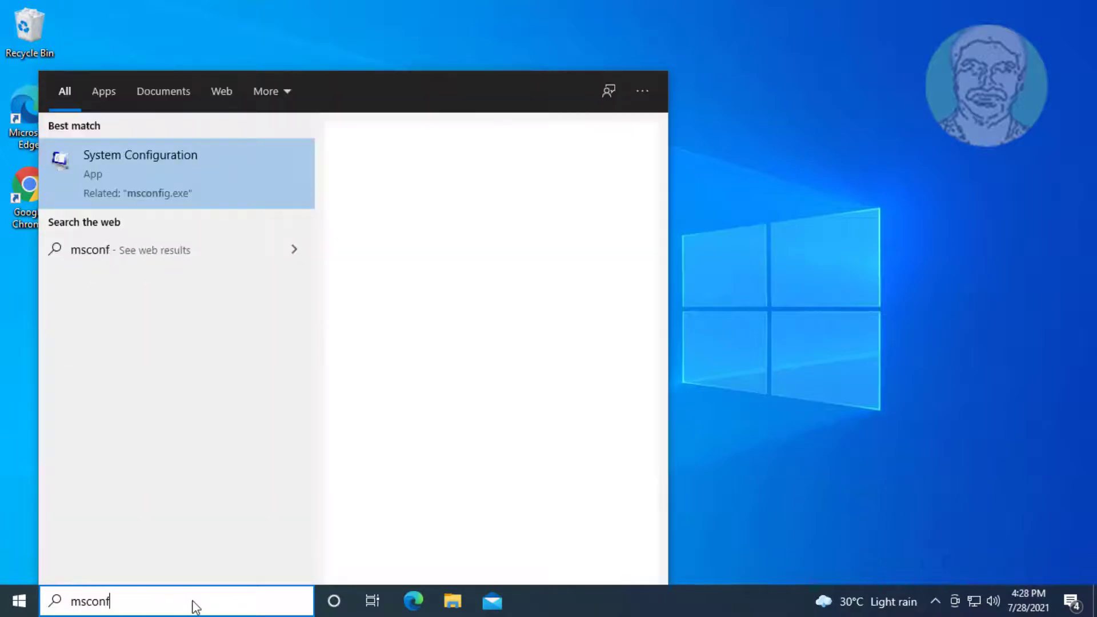
{"action": "type", "text": "ig"}
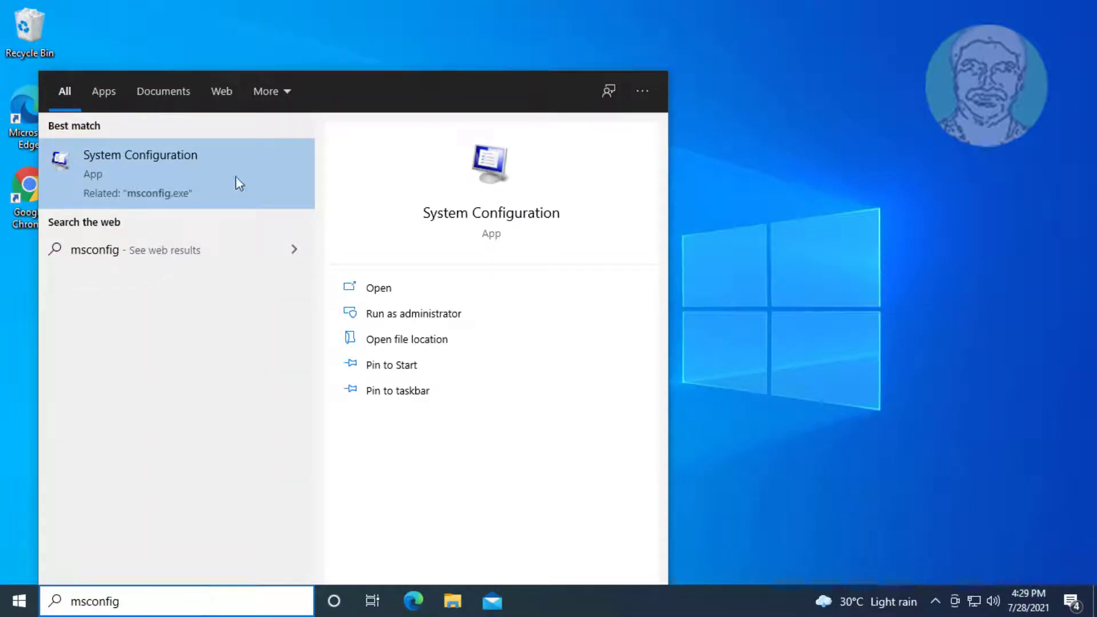
{"action": "left_click", "coordinate": [193, 187]}
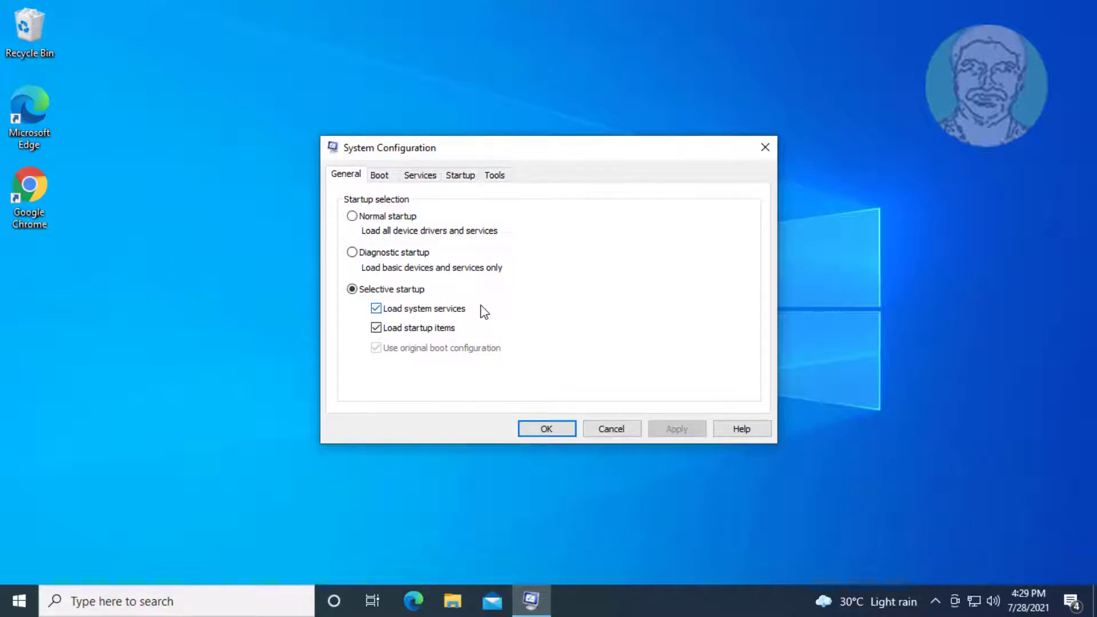
On the Services tab, hide Microsoft services, disable the remaining six, apply, and restart.
{"action": "left_click", "coordinate": [427, 180]}
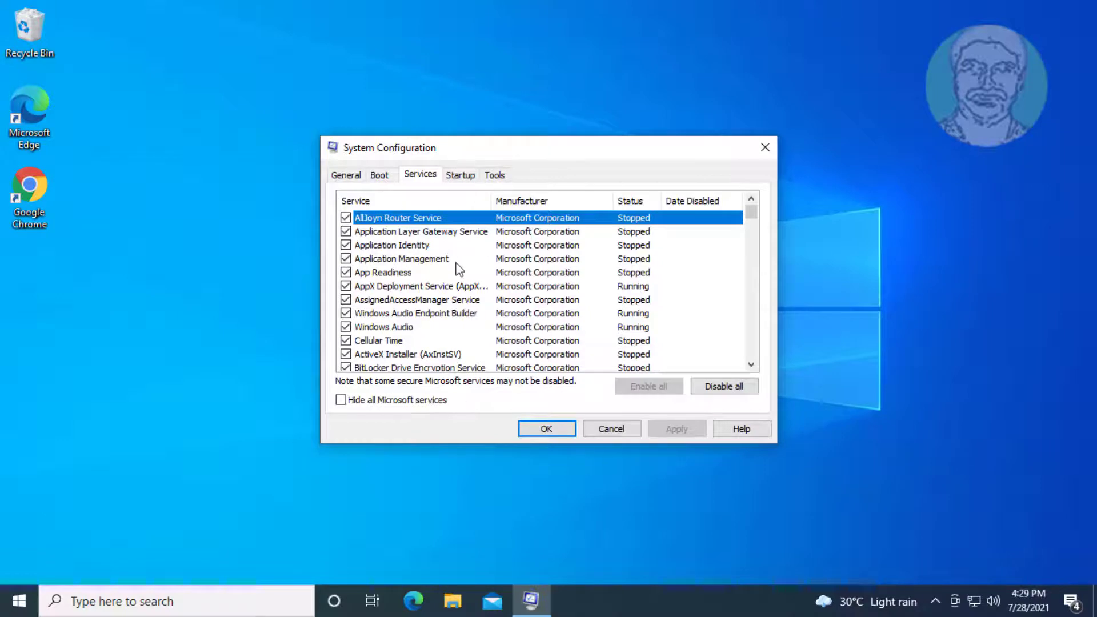
{"action": "left_click", "coordinate": [341, 400]}
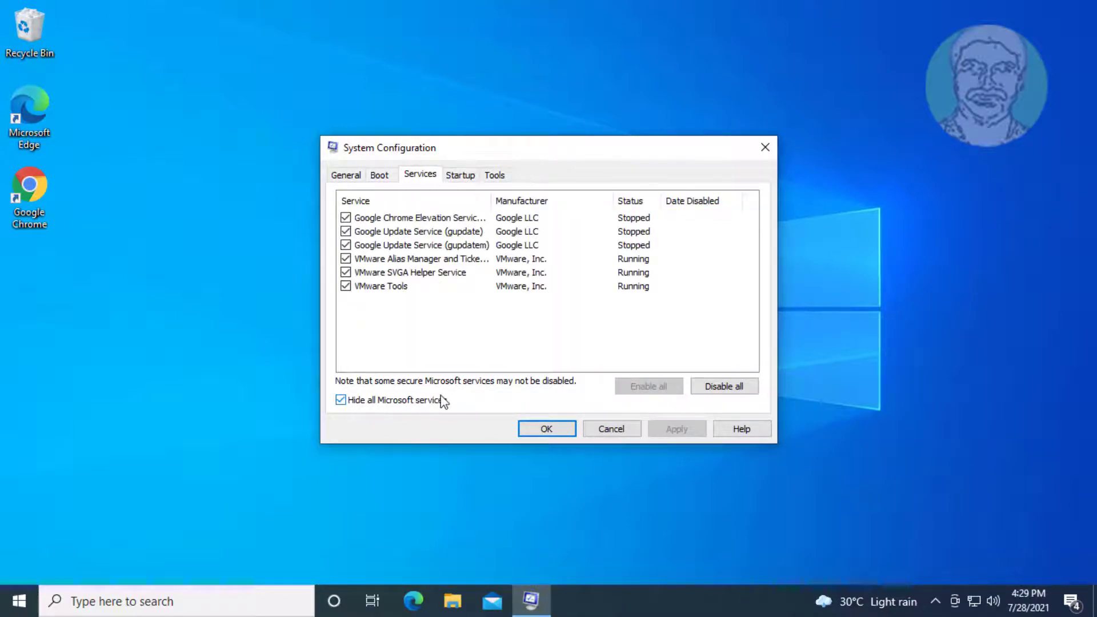
{"action": "left_click", "coordinate": [716, 385]}
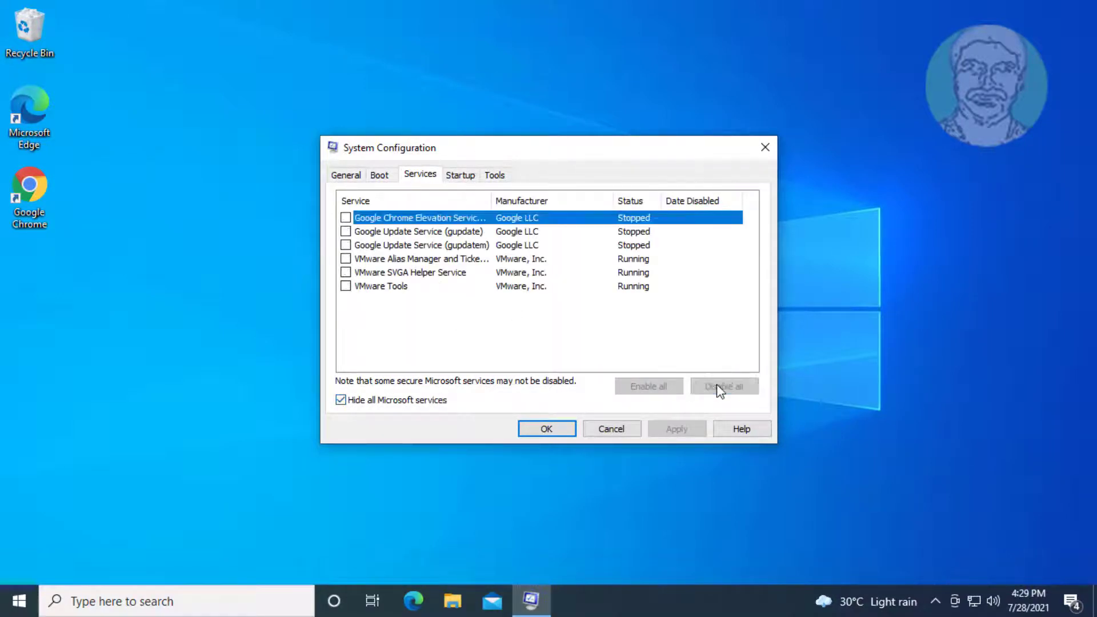
{"action": "left_click", "coordinate": [676, 431]}
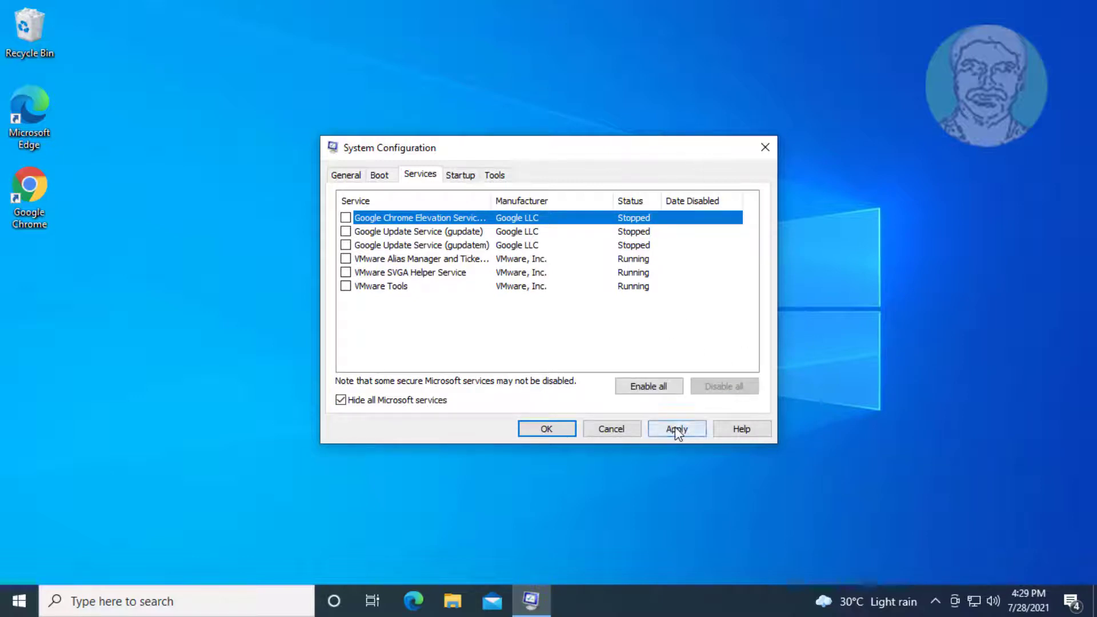
{"action": "left_click", "coordinate": [540, 427]}
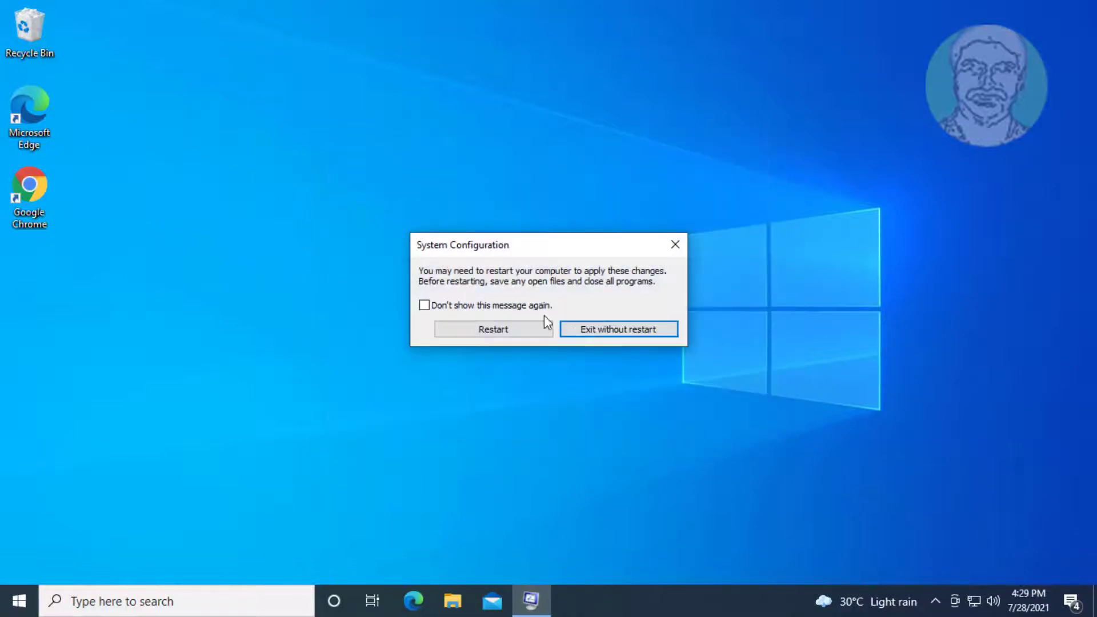
{"action": "left_click", "coordinate": [493, 330]}
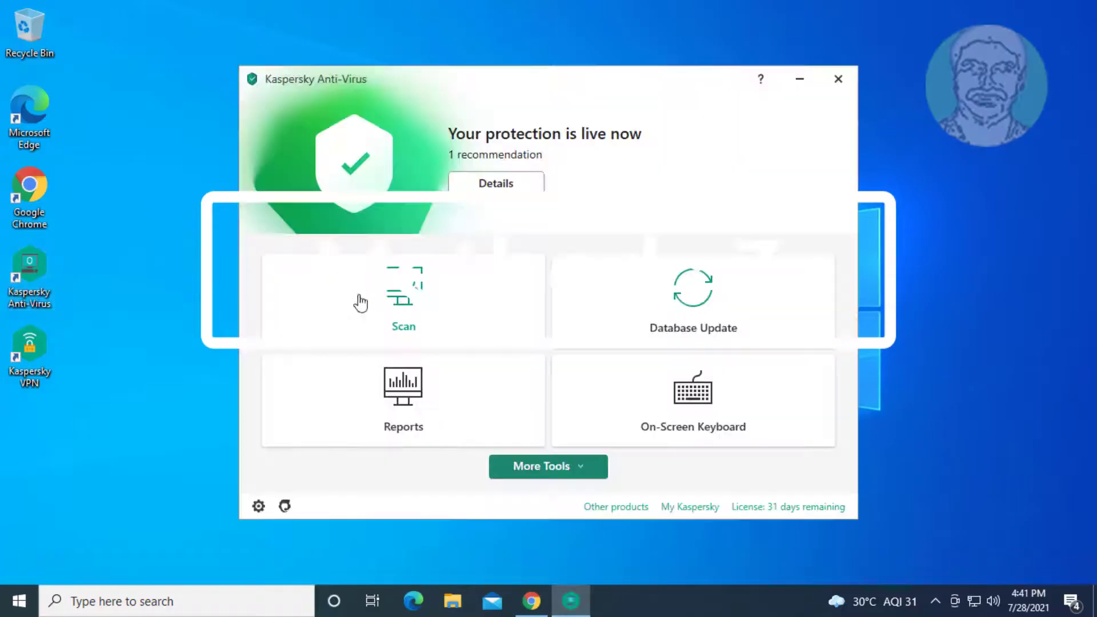
Close the Kaspersky window, then search 'control panel' and open Control Panel.
{"action": "left_click", "coordinate": [838, 79]}
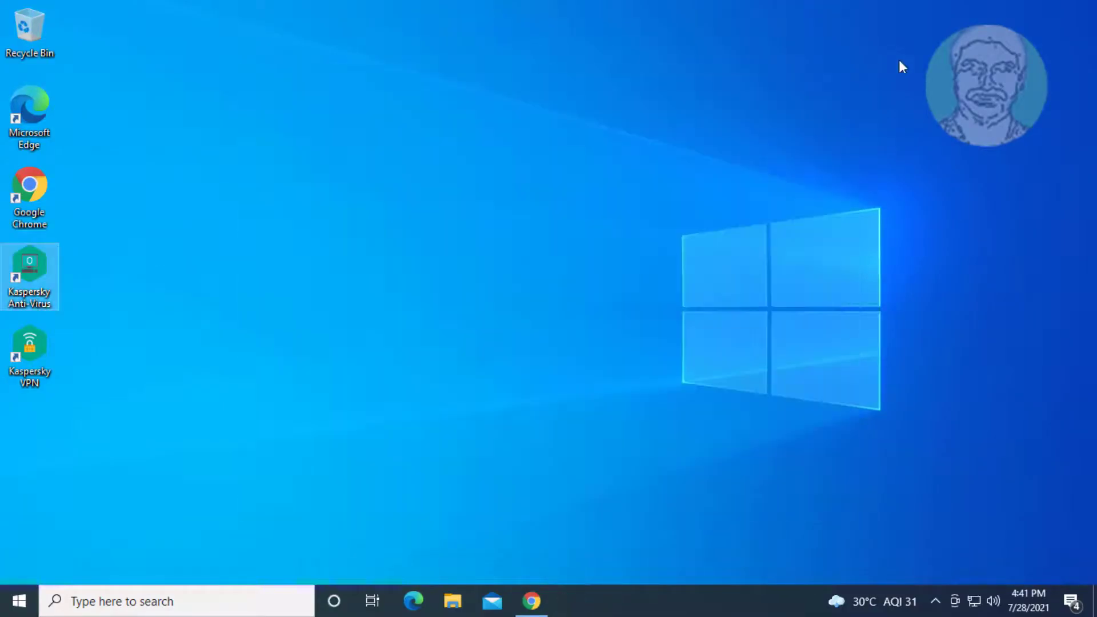
{"action": "left_click", "coordinate": [113, 606]}
{"action": "type", "text": "contrr"}
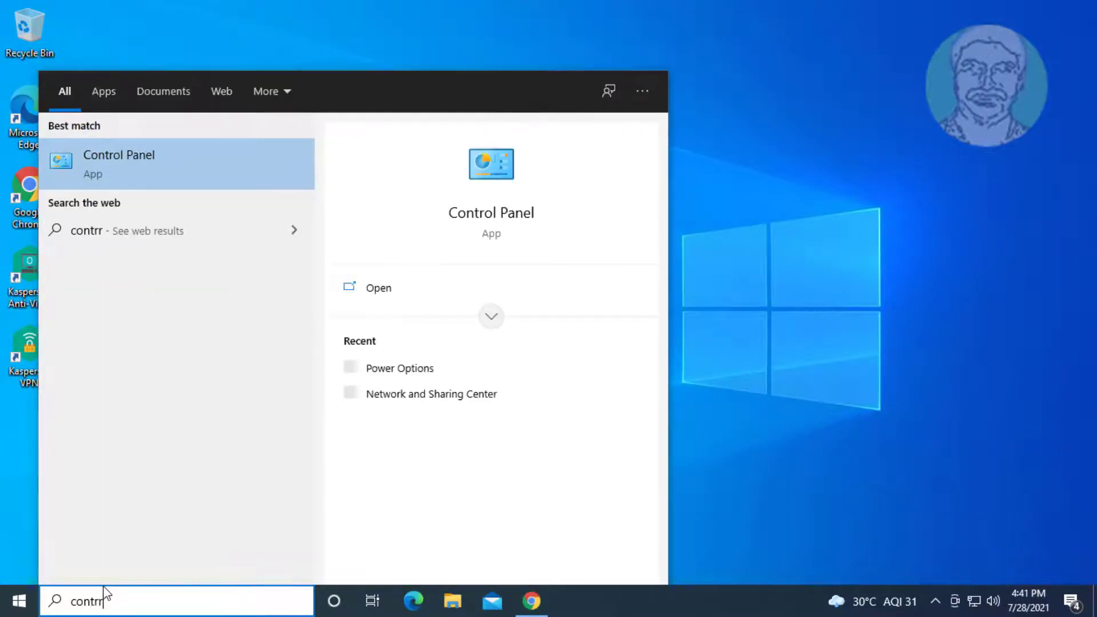
{"action": "key", "text": "BackSpace"}
{"action": "type", "text": "ol panel"}
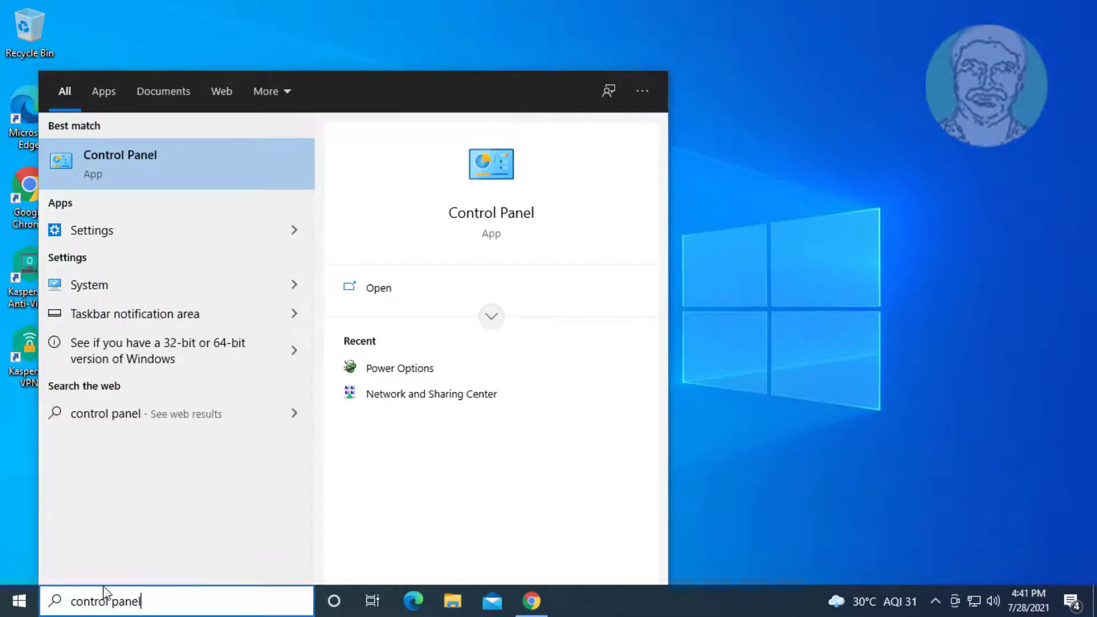
{"action": "left_click", "coordinate": [140, 163]}
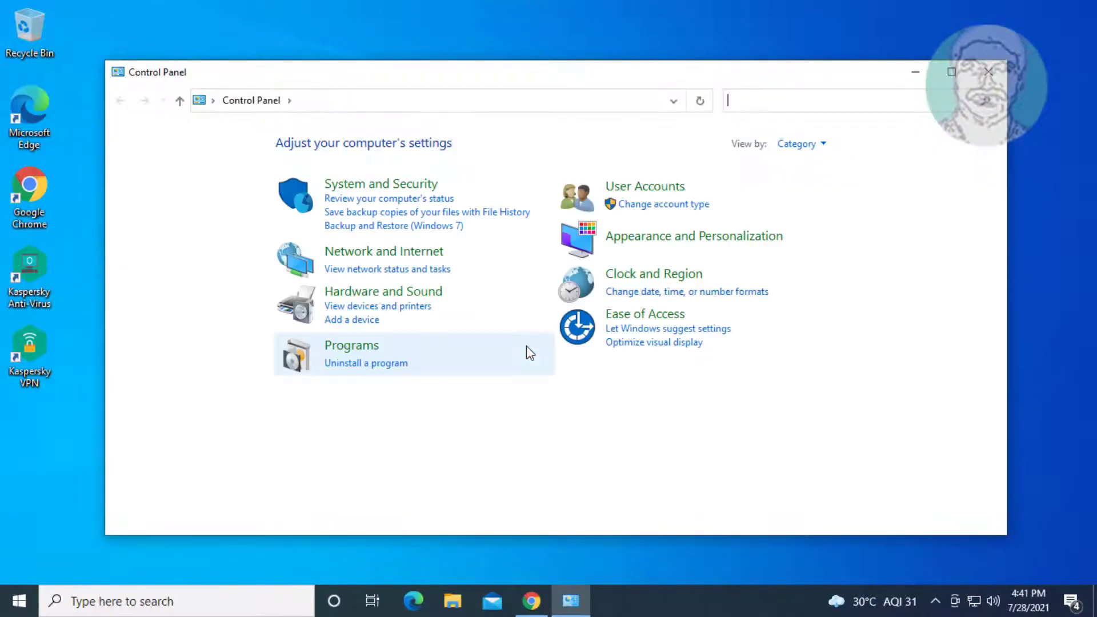
In Uninstall a program, launch Uninstall/Change for Kaspersky Anti-Virus and allow it.
{"action": "left_click", "coordinate": [368, 364]}
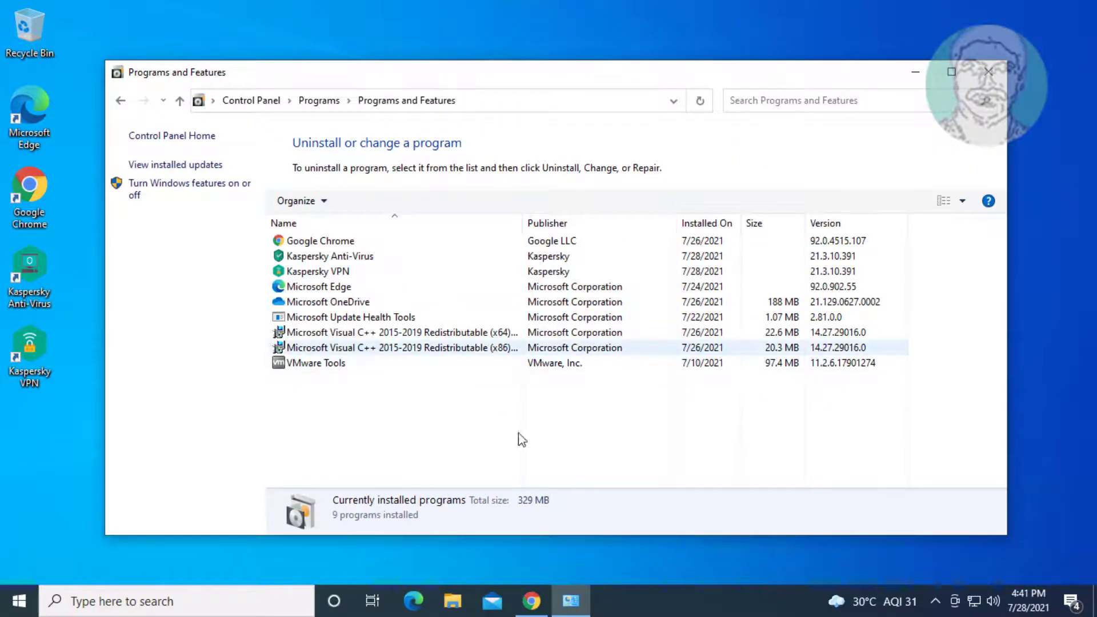
{"action": "left_click", "coordinate": [326, 257]}
{"action": "left_click", "coordinate": [393, 205]}
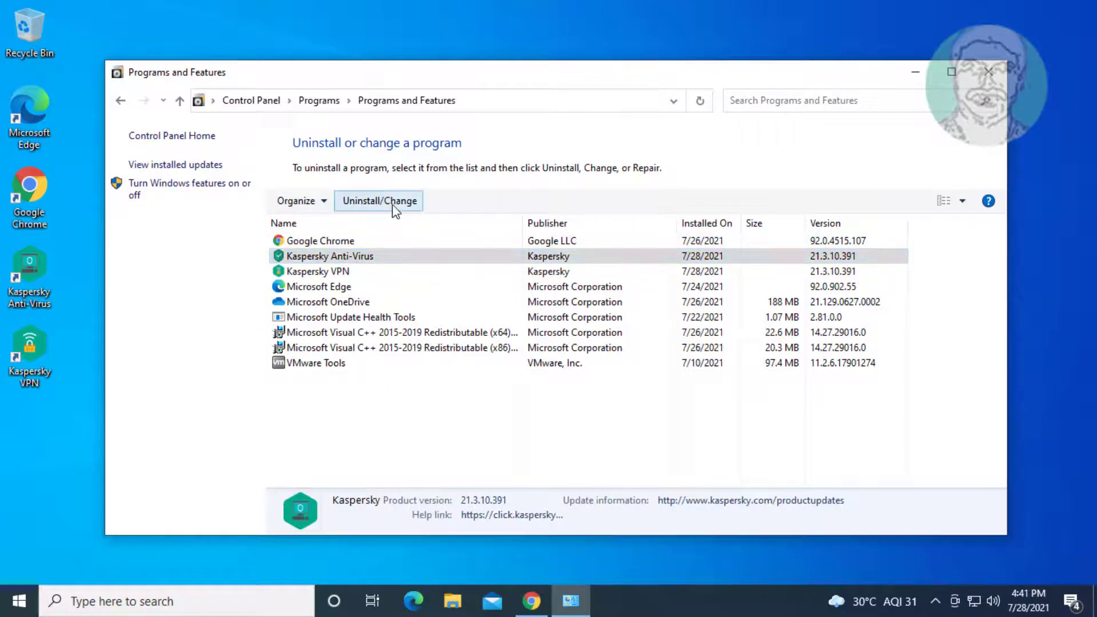
{"action": "left_click", "coordinate": [447, 403]}
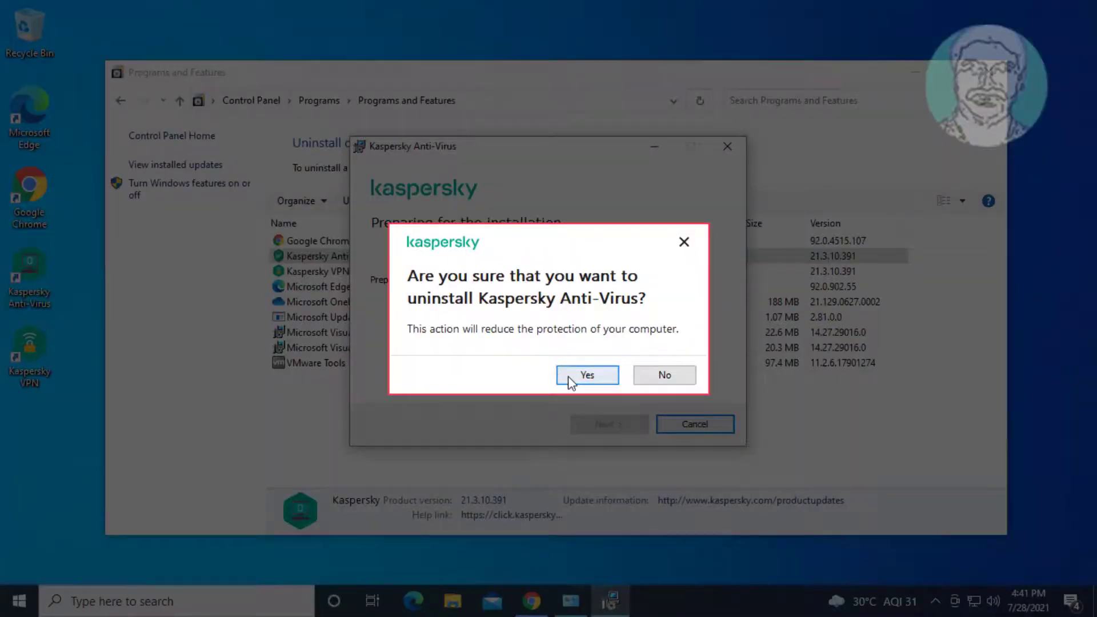
Remove Kaspersky Anti-Virus, keeping its operational settings and iChecker data.
{"action": "left_click", "coordinate": [576, 376]}
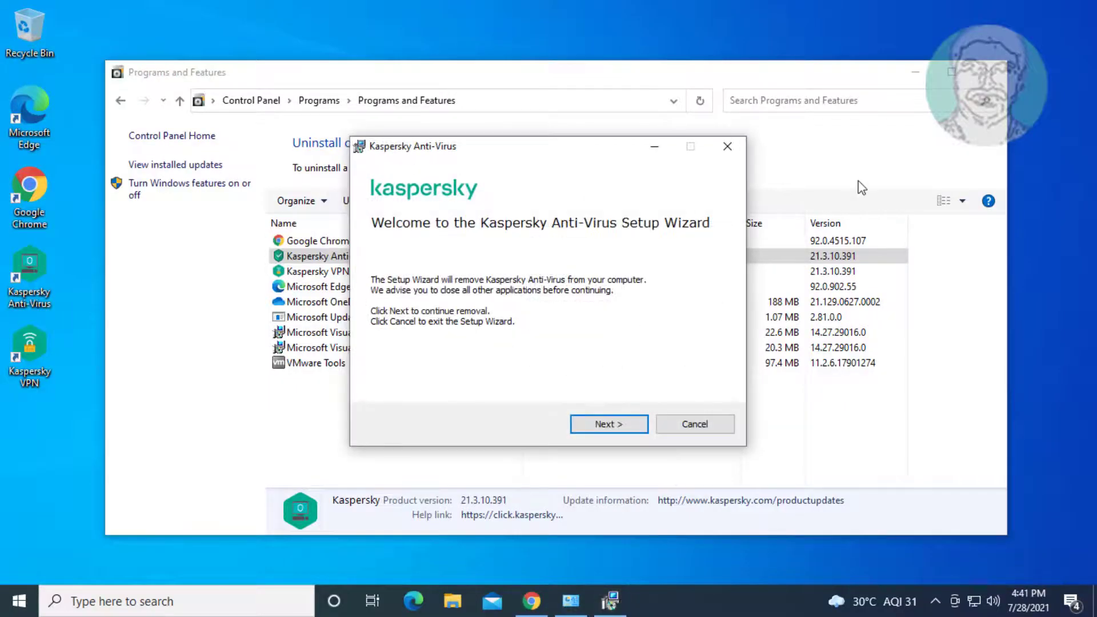
{"action": "left_click", "coordinate": [614, 428]}
{"action": "left_click", "coordinate": [376, 312]}
{"action": "left_click", "coordinate": [375, 327]}
{"action": "left_click", "coordinate": [596, 423]}
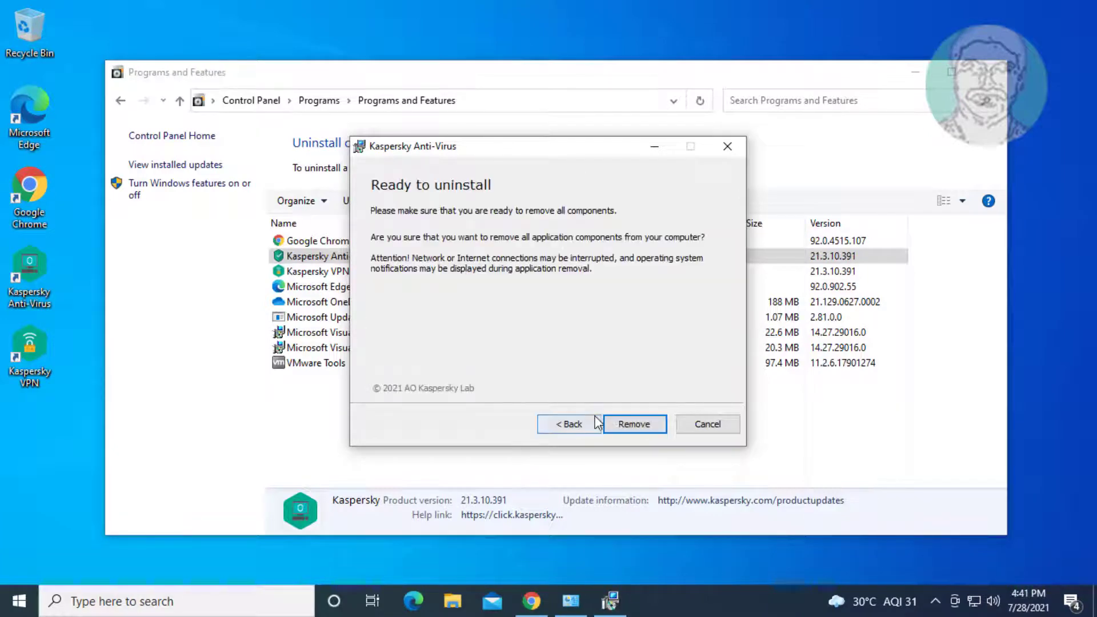
{"action": "left_click", "coordinate": [641, 426]}
Close Programs and Features and the survey, postpone the restart, and finish the wizard.
{"action": "left_click", "coordinate": [990, 74]}
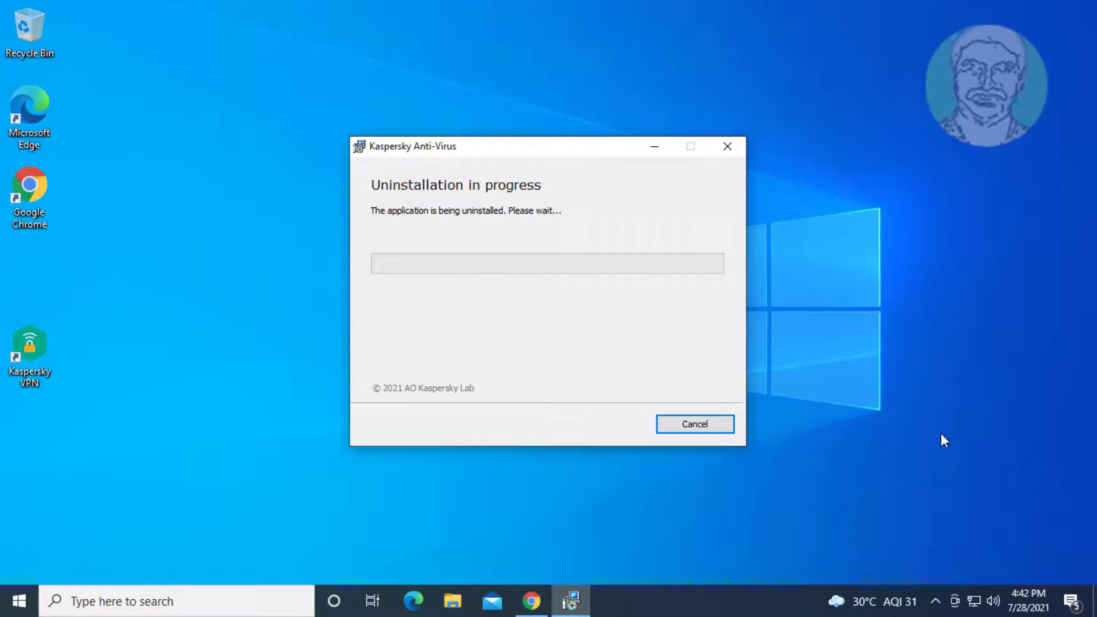
{"action": "left_click", "coordinate": [609, 351]}
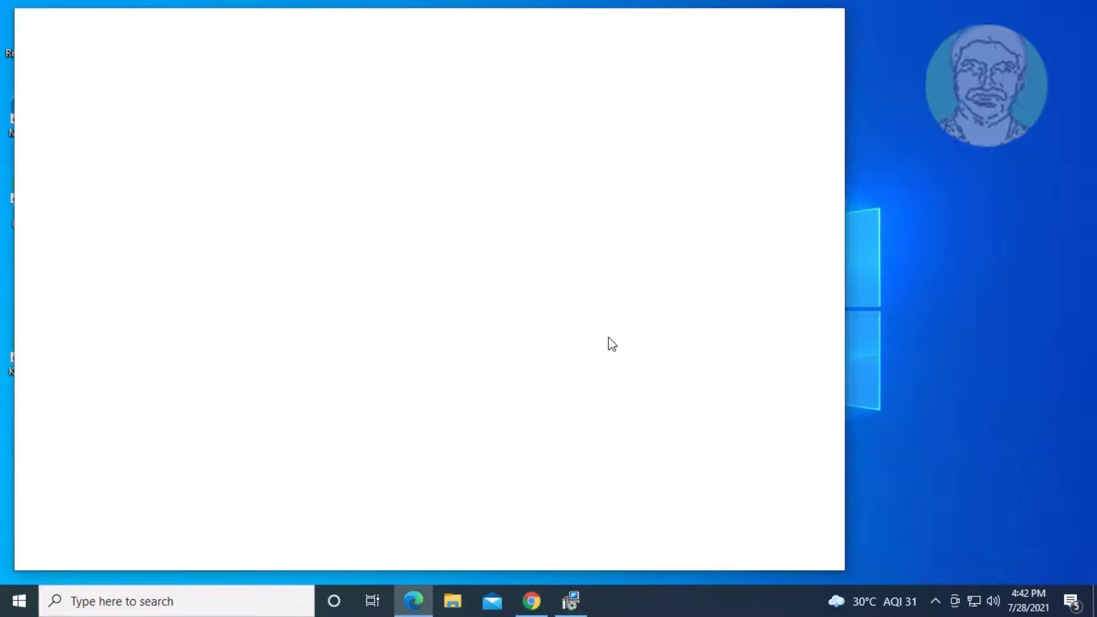
{"action": "left_click", "coordinate": [818, 25]}
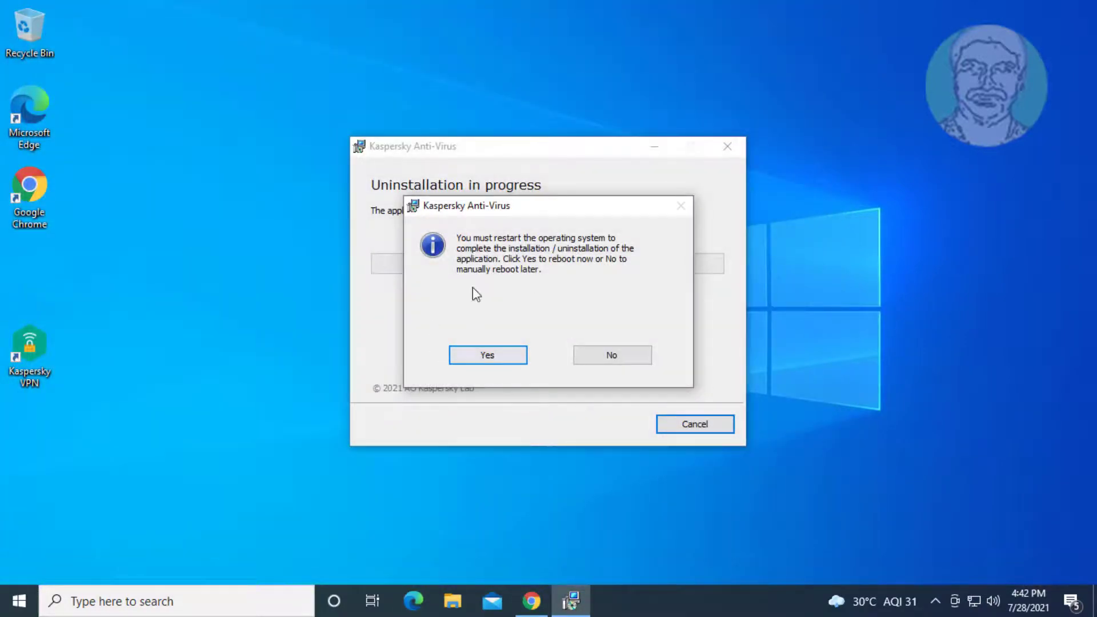
{"action": "left_click", "coordinate": [487, 355]}
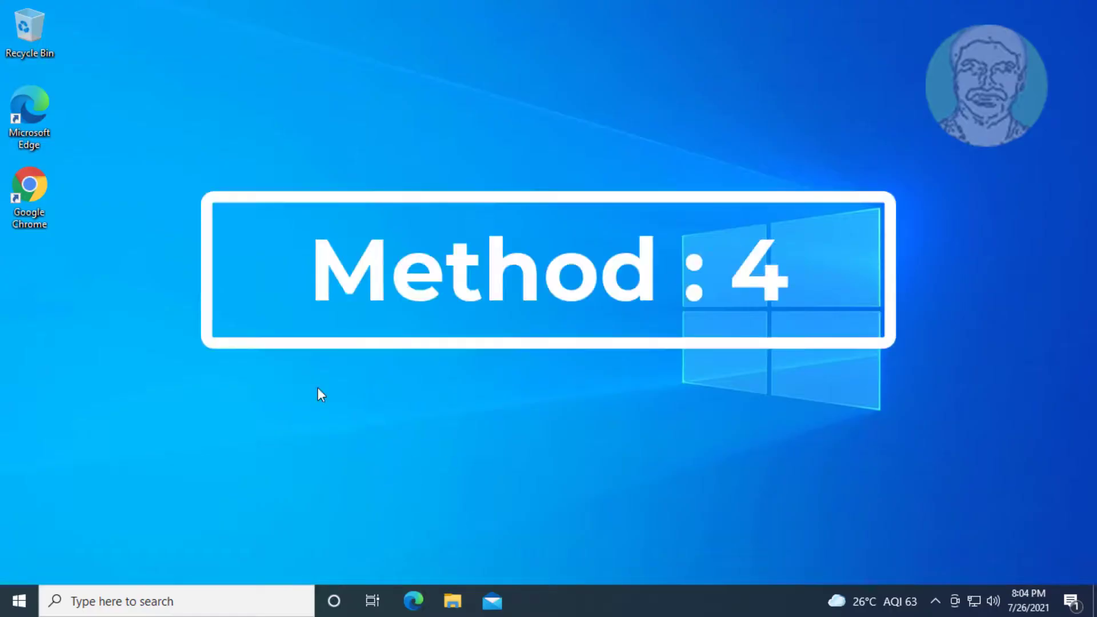
In maximized Chrome, search 'media creation tool' and open Microsoft's Windows 10 download page.
{"action": "double_click", "coordinate": [42, 183]}
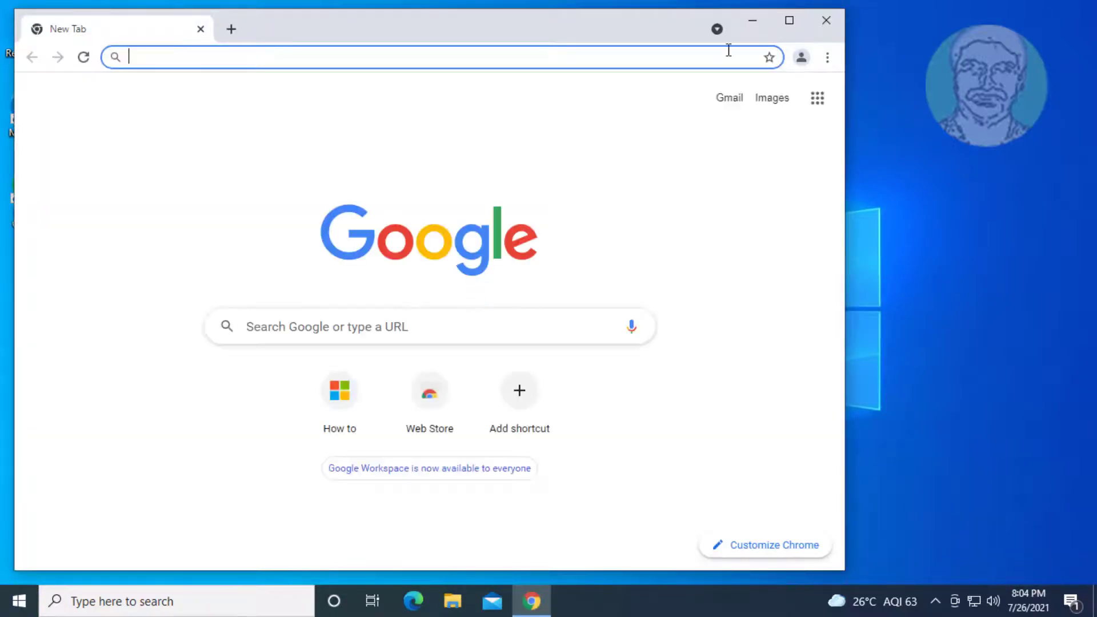
{"action": "left_click", "coordinate": [788, 21]}
{"action": "type", "text": "media cr"}
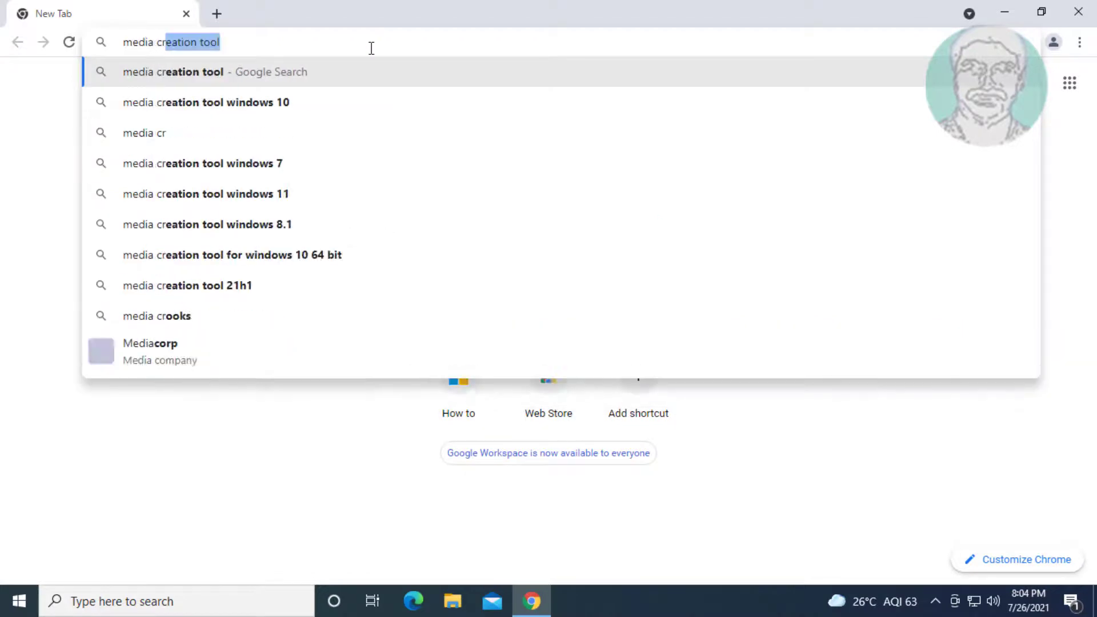
{"action": "type", "text": "eation tool"}
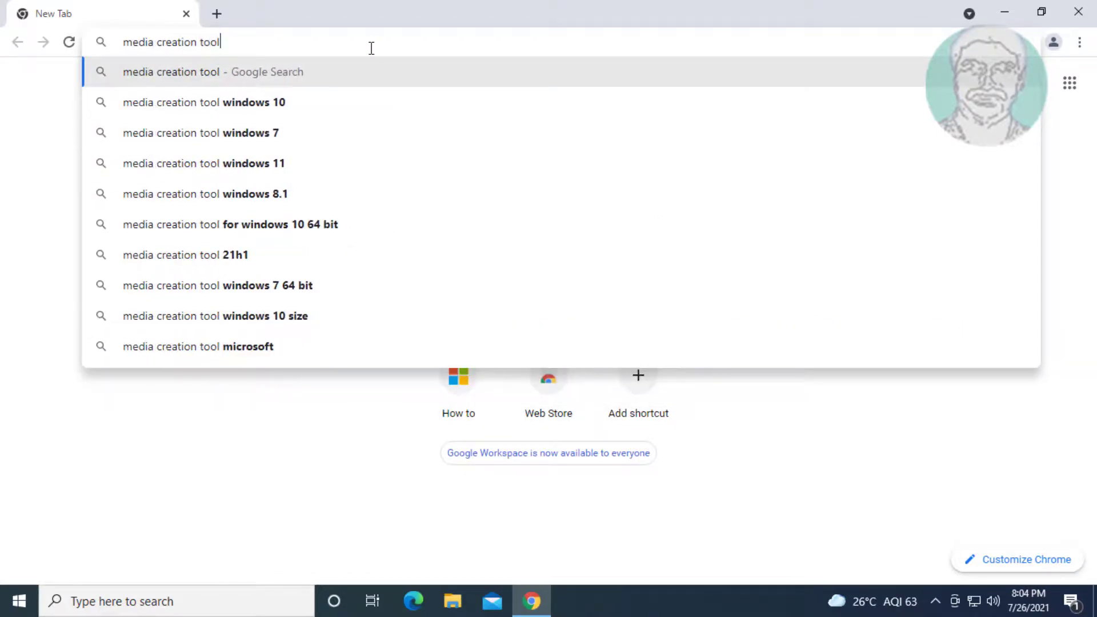
{"action": "key", "text": "Return"}
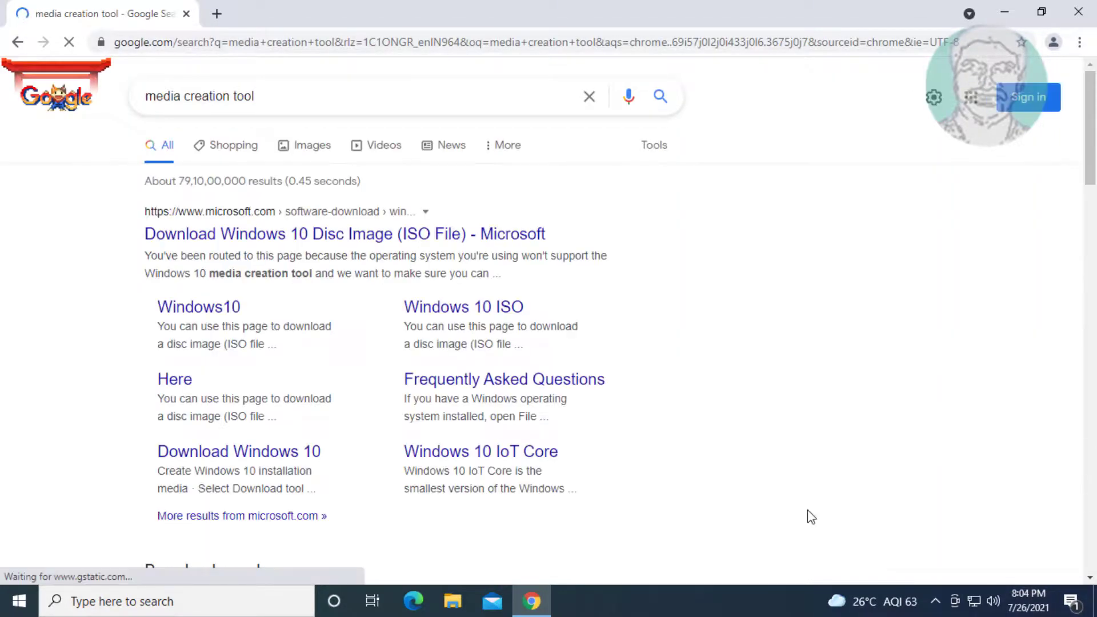
{"action": "left_click", "coordinate": [387, 243]}
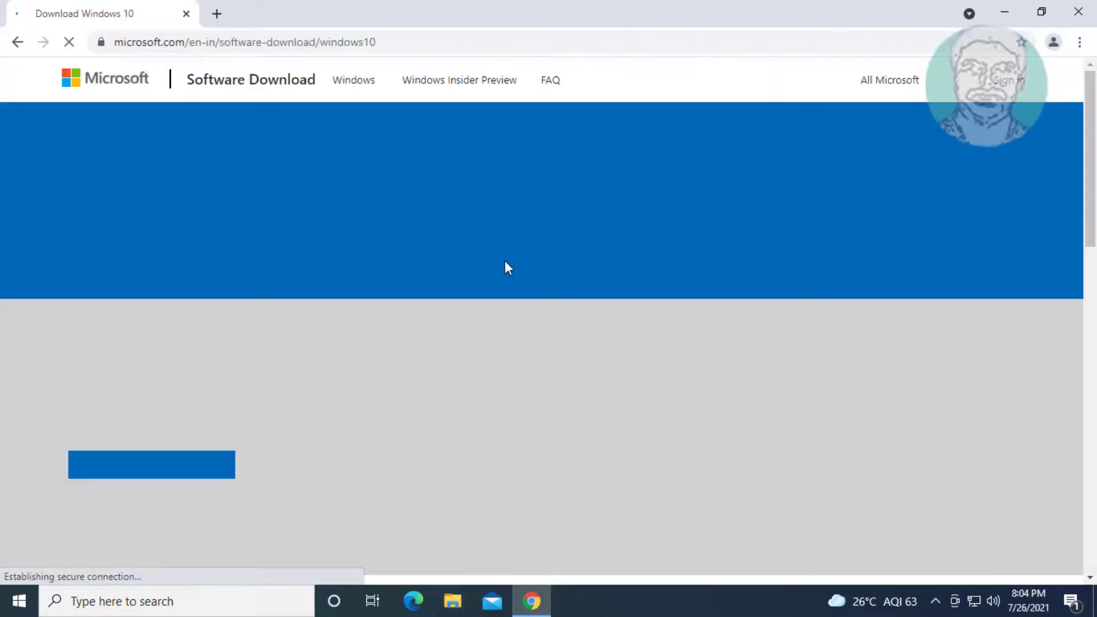
Download the Windows 10 media creation tool from the Create Windows 10 installation media section.
{"action": "scroll", "coordinate": [358, 441], "scroll_direction": "down", "scroll_amount": 7}
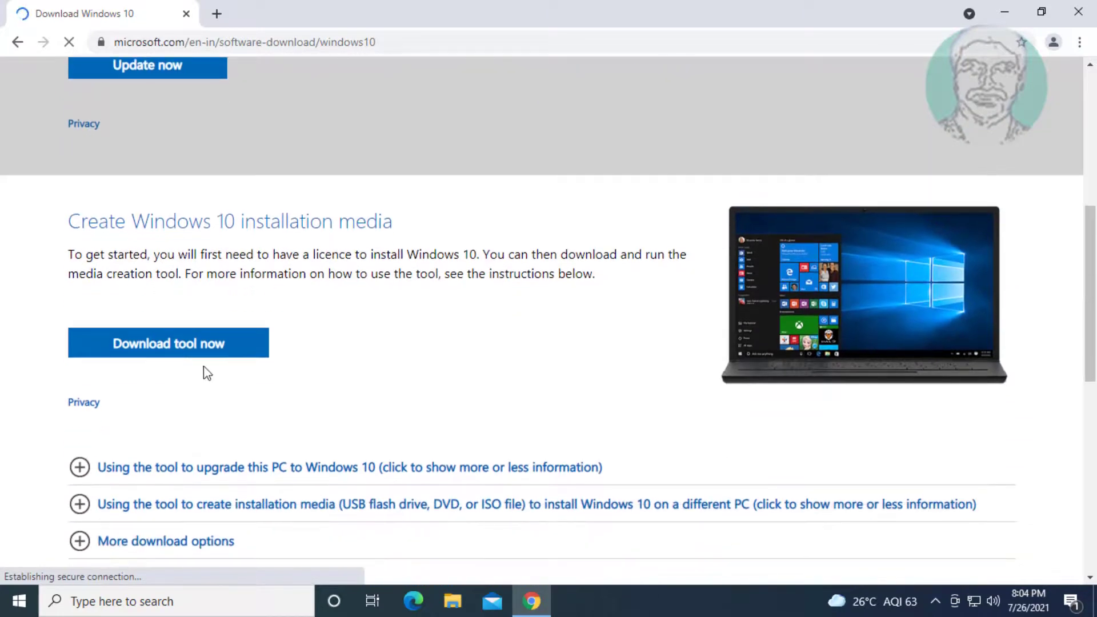
{"action": "left_click", "coordinate": [214, 343]}
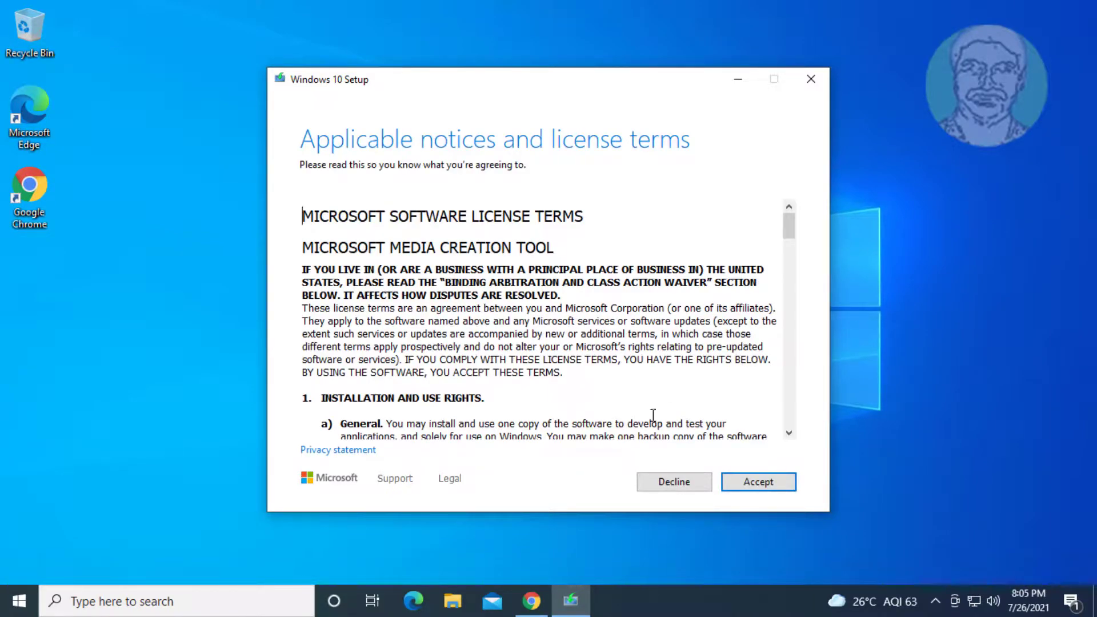
Accept the setup terms, choose Upgrade this PC now, and accept the Windows license.
{"action": "left_click", "coordinate": [789, 486]}
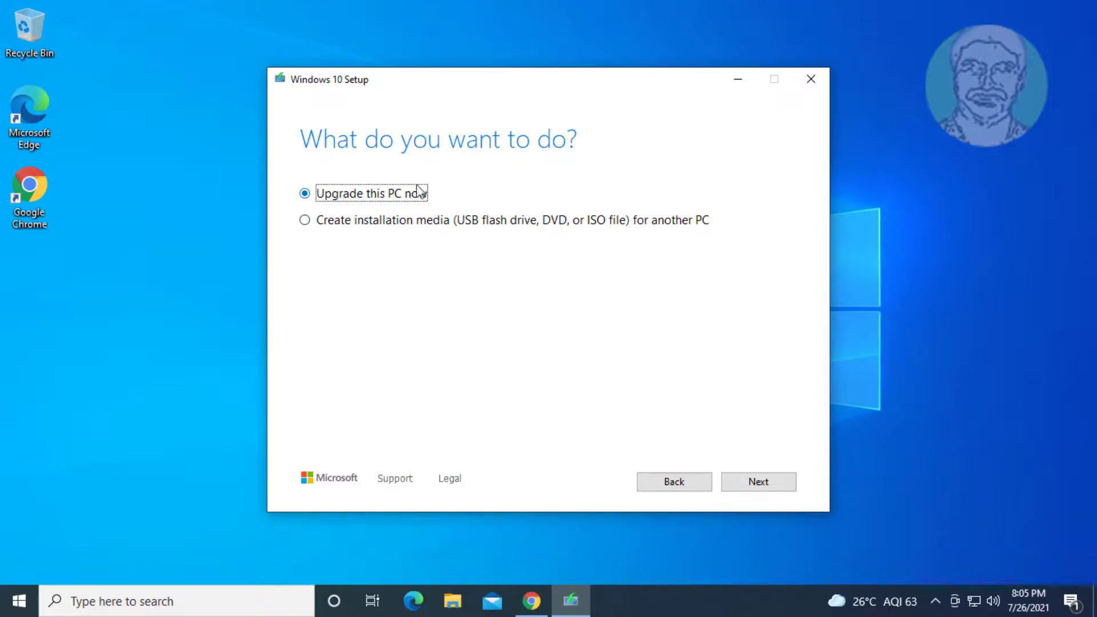
{"action": "left_click", "coordinate": [748, 488]}
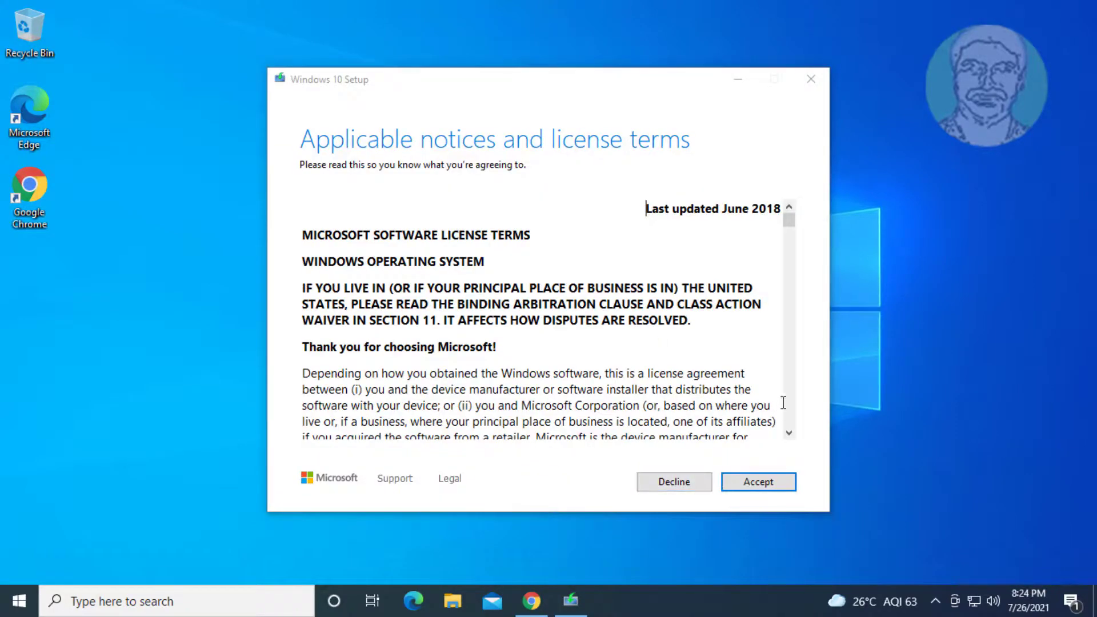
{"action": "left_click", "coordinate": [776, 479]}
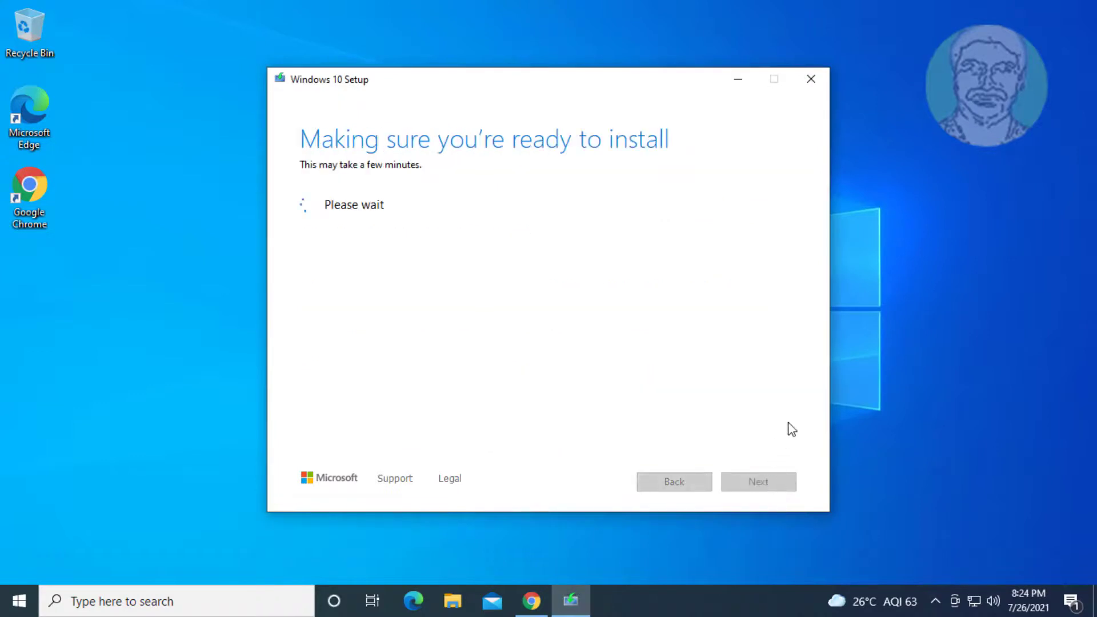